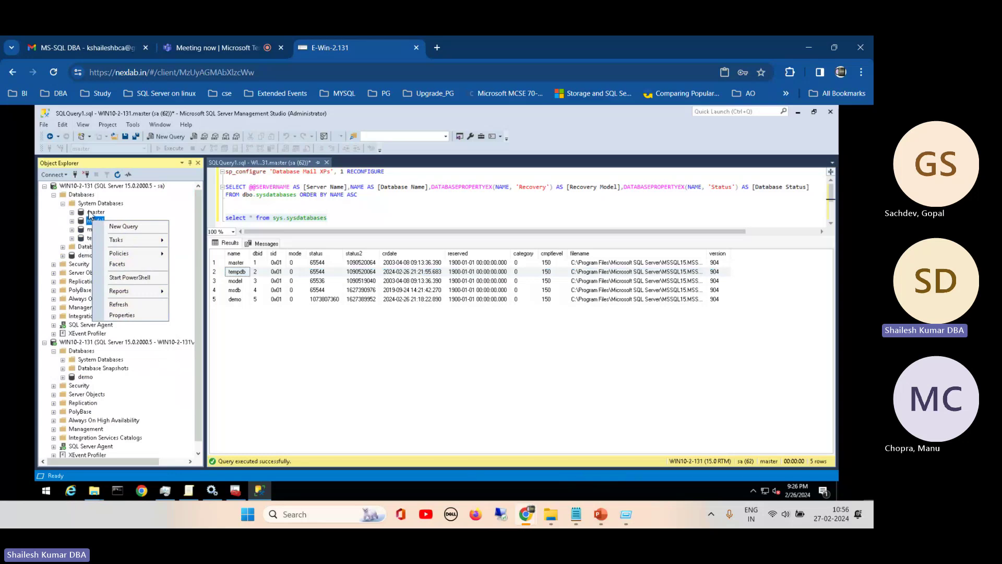
right_click(82, 239)
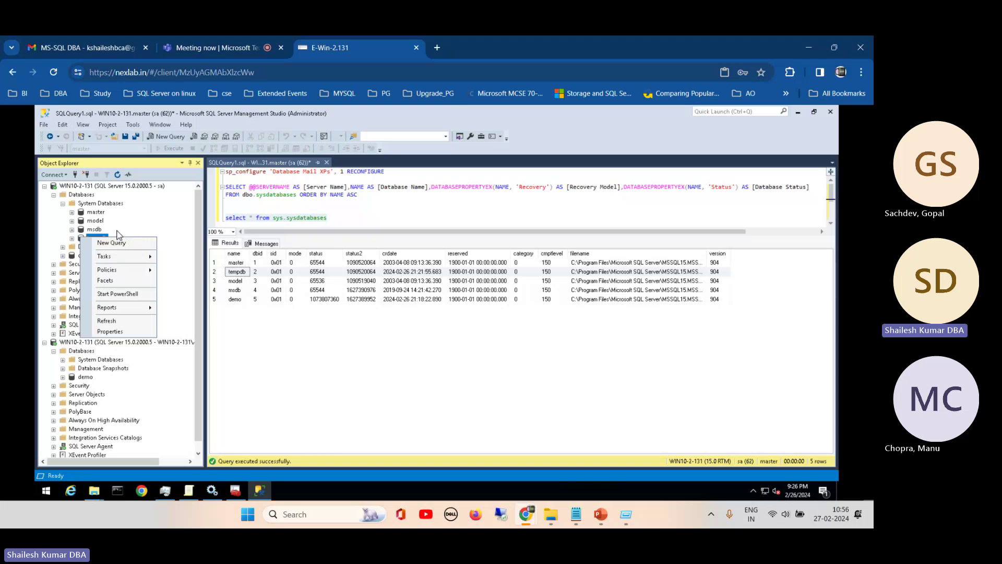
left_click(96, 230)
right_click(95, 230)
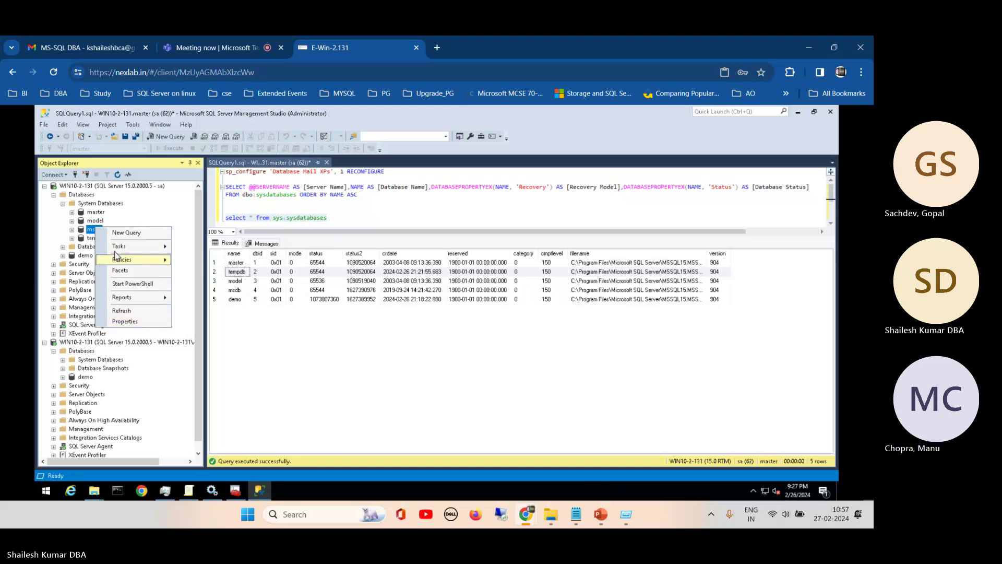
left_click(93, 213)
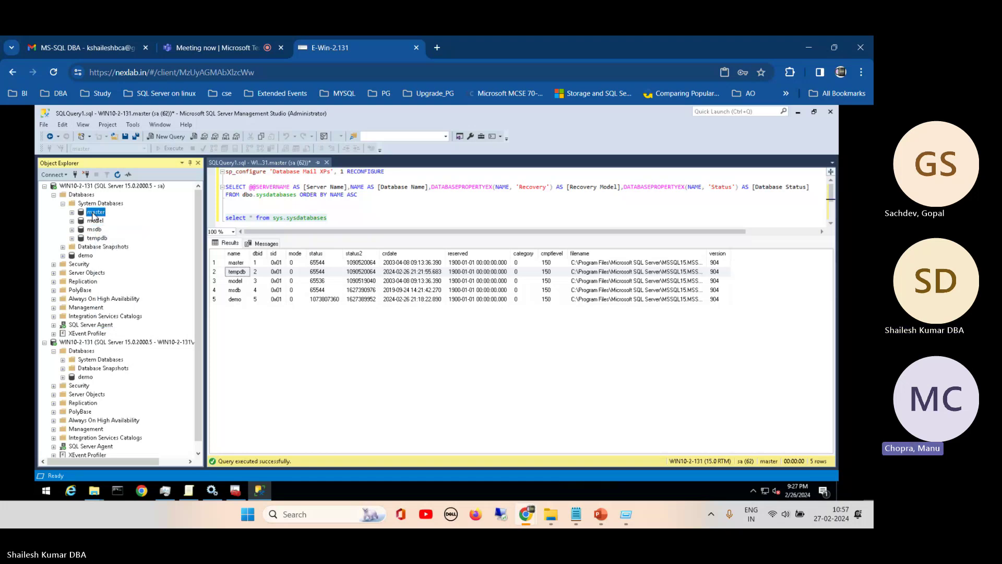
- Switch to SQL Server Configuration Manager and open the startup parameters of the SQL Server (MSSQLSERVER) service
left_click(235, 490)
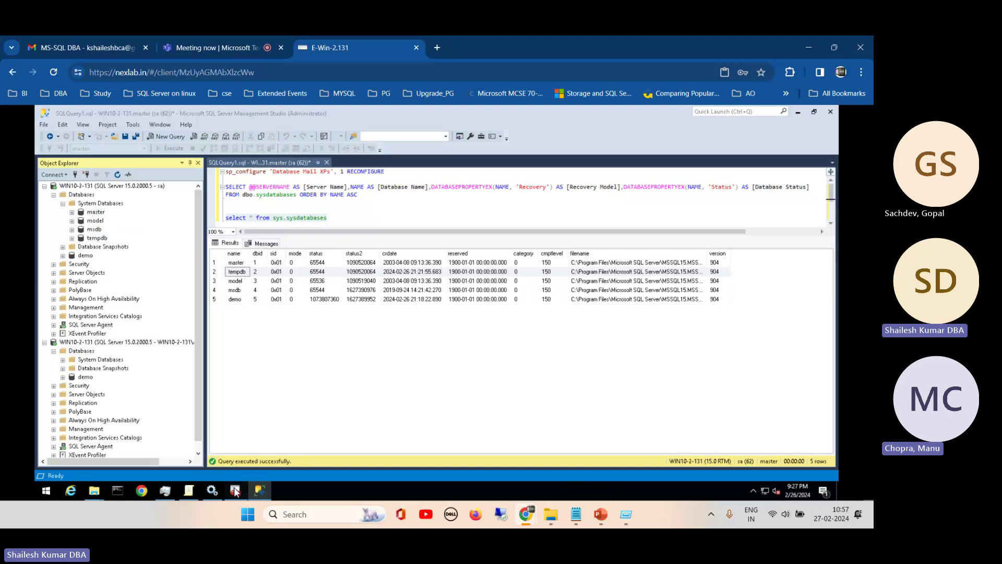
right_click(198, 180)
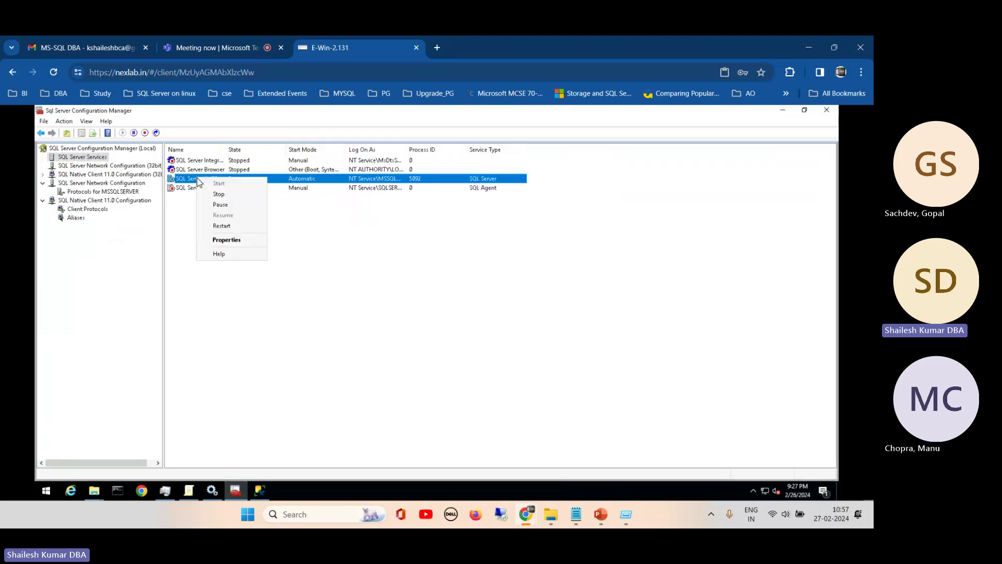
left_click(230, 240)
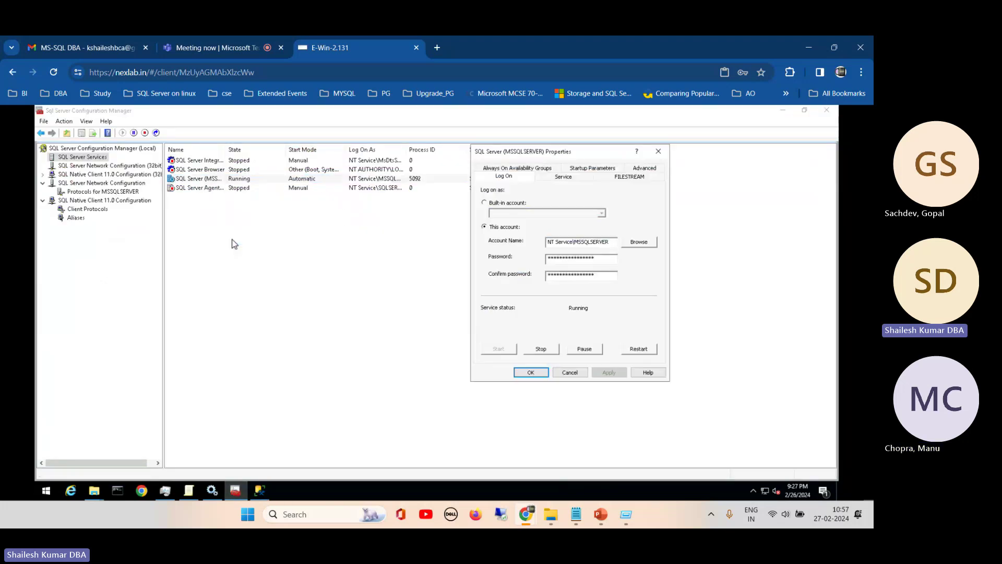
left_click(592, 167)
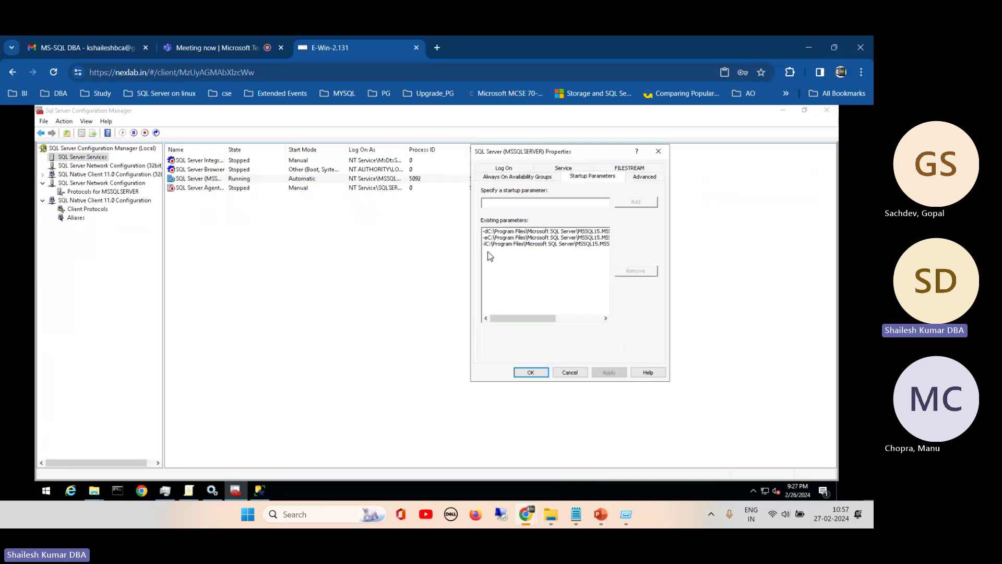
- Draft -m as a startup parameter without adding it, inspect the existing master data, error log and master log paths, and cancel the dialog
left_click(488, 205)
type("-m")
left_click(516, 232)
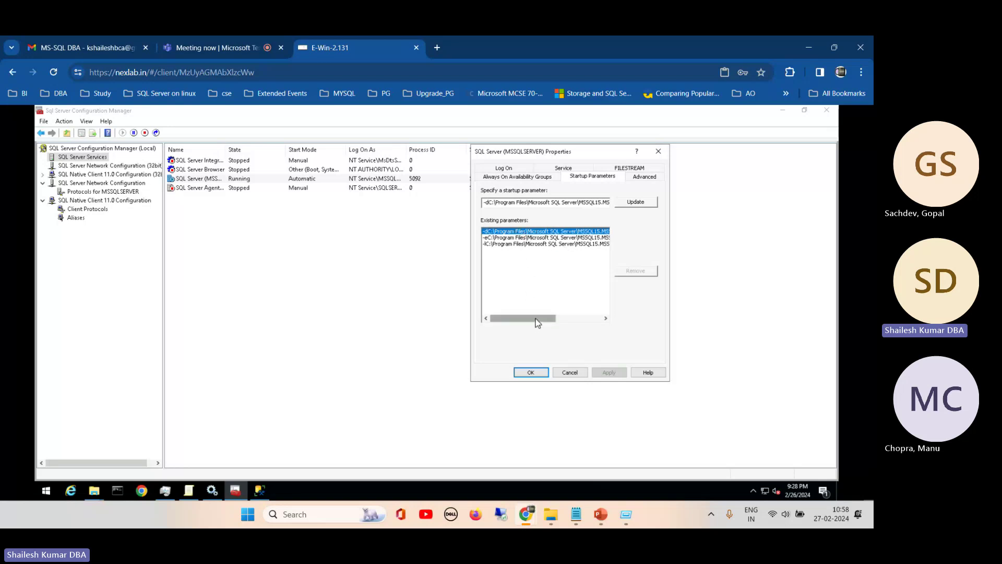
left_click_drag(538, 322, 600, 320)
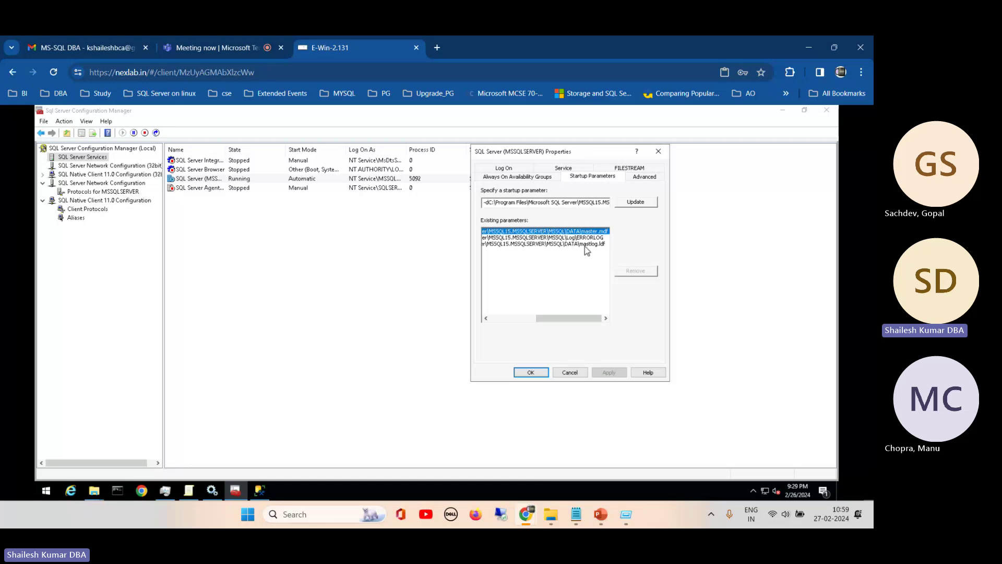
left_click(570, 372)
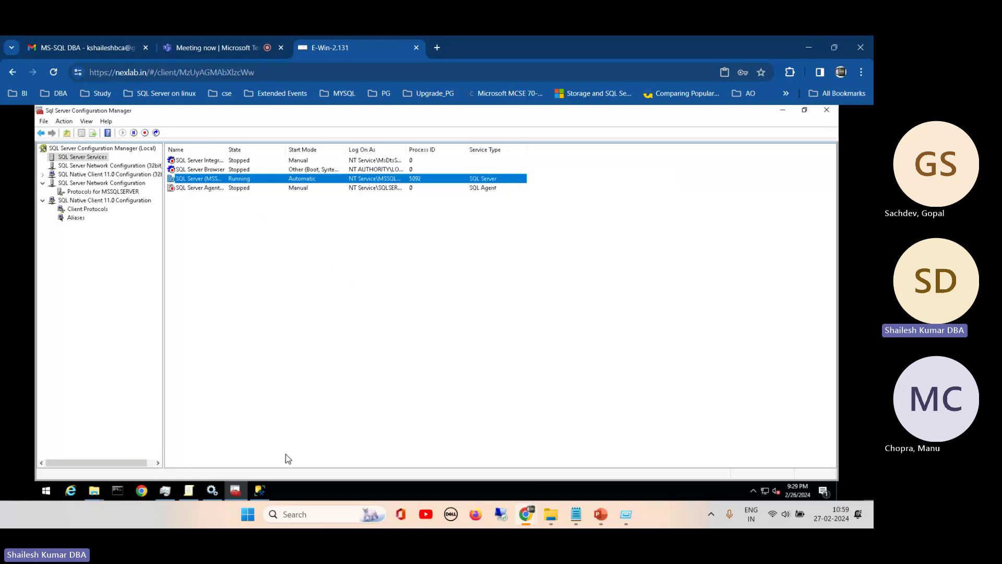
- Switch back to SQL Server Management Studio and inspect the demo database's data and log file paths in its properties
left_click(263, 489)
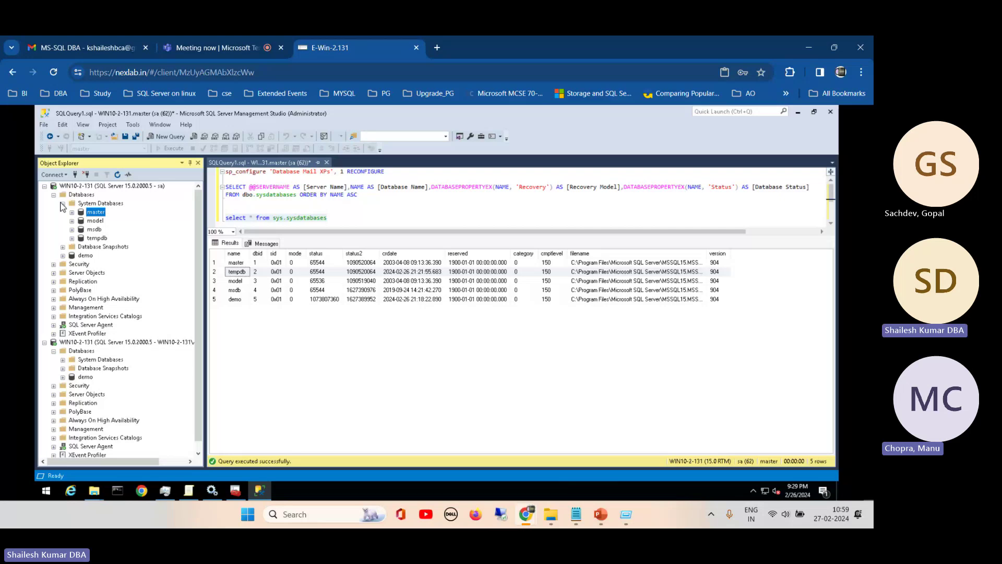
left_click(76, 257)
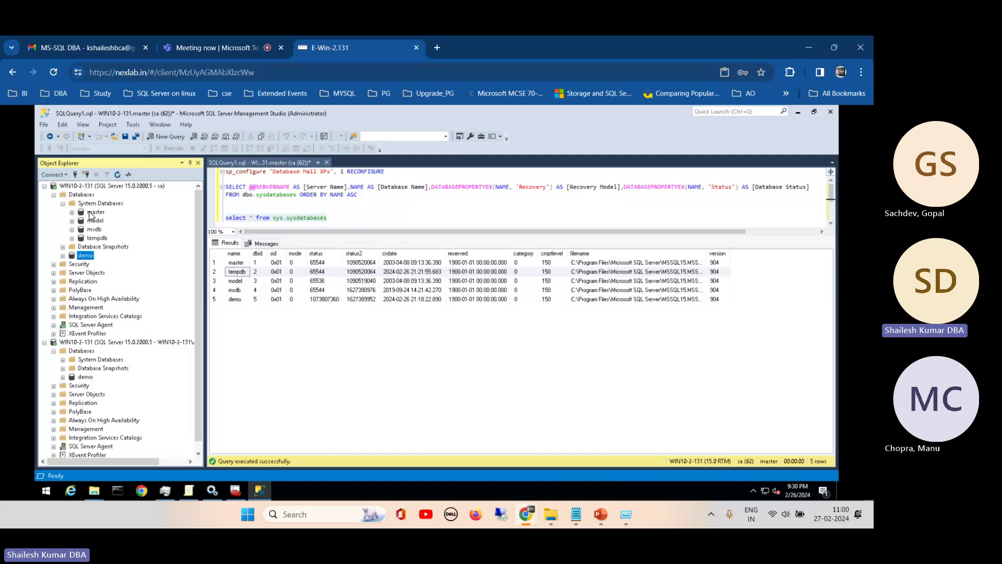
right_click(81, 259)
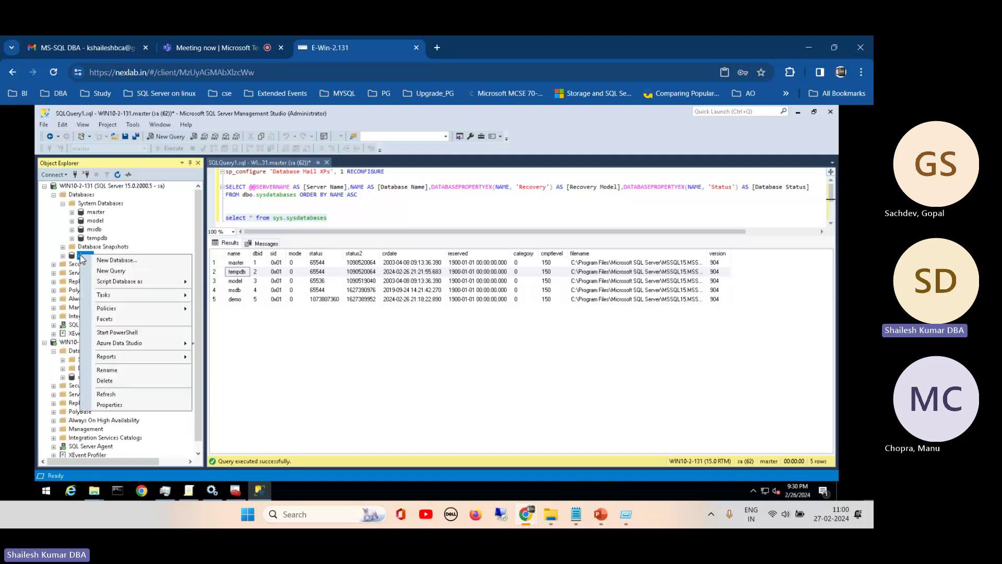
left_click(136, 406)
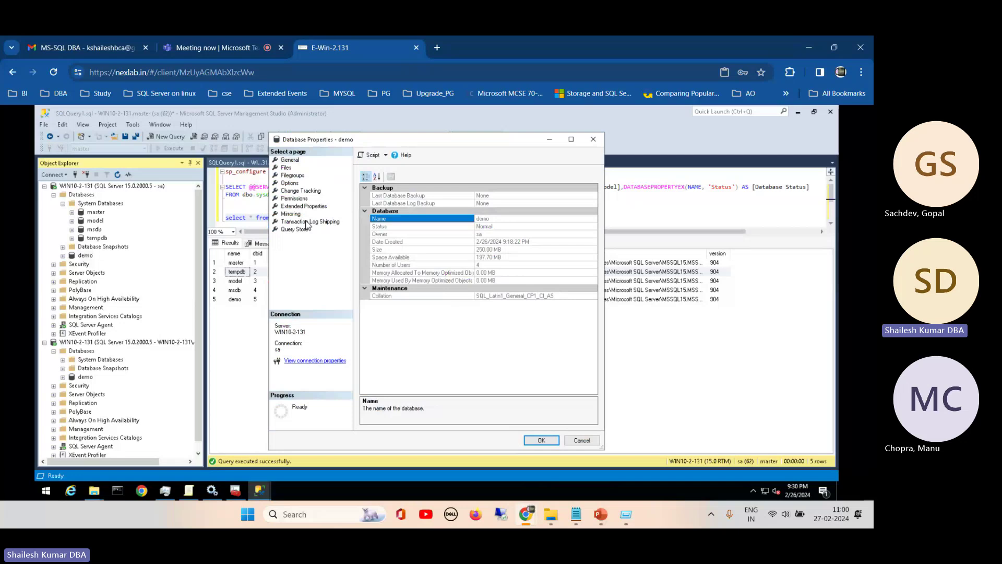
left_click(286, 168)
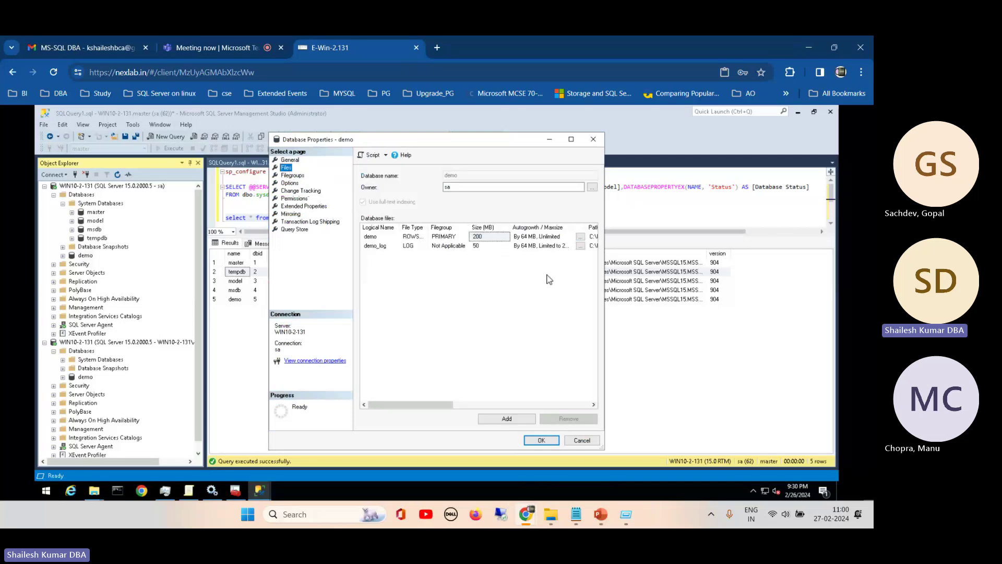
left_click_drag(448, 405, 545, 405)
left_click(561, 237)
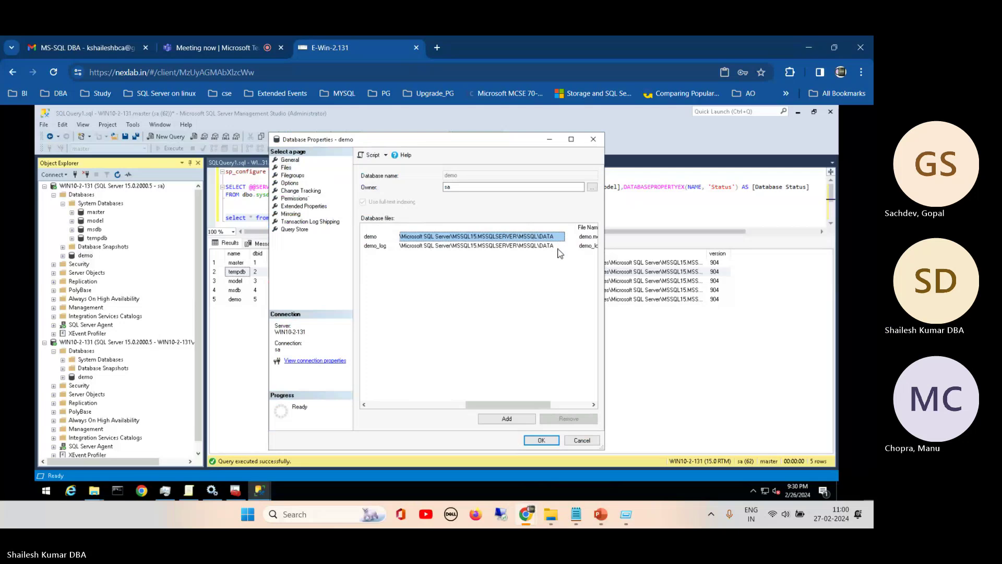
left_click(561, 246)
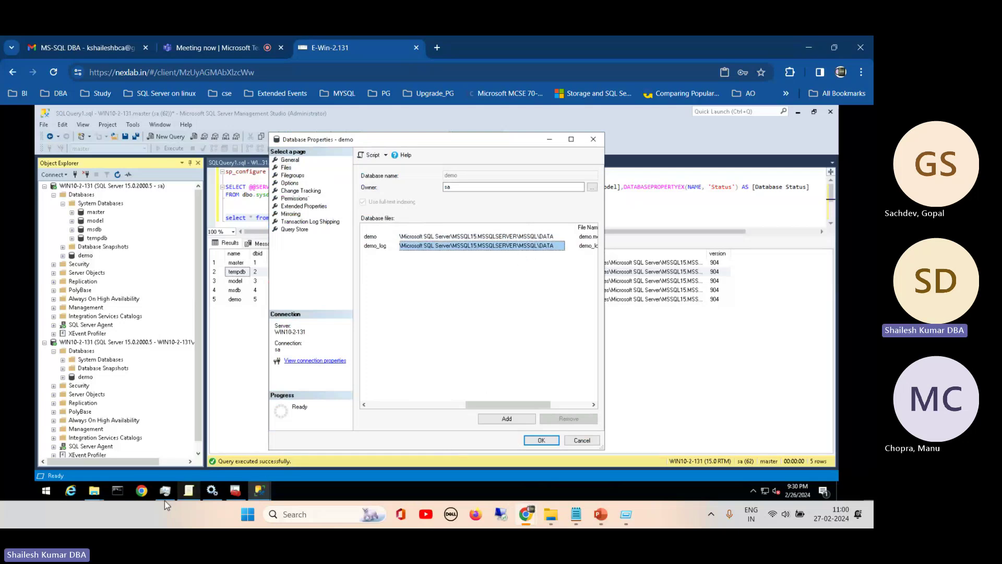
- Switch to File Explorer and open the folder C:\Program Files\Microsoft SQL Server\MSSQL15.MSSQLSERVER\MSSQL\DATA
left_click(94, 493)
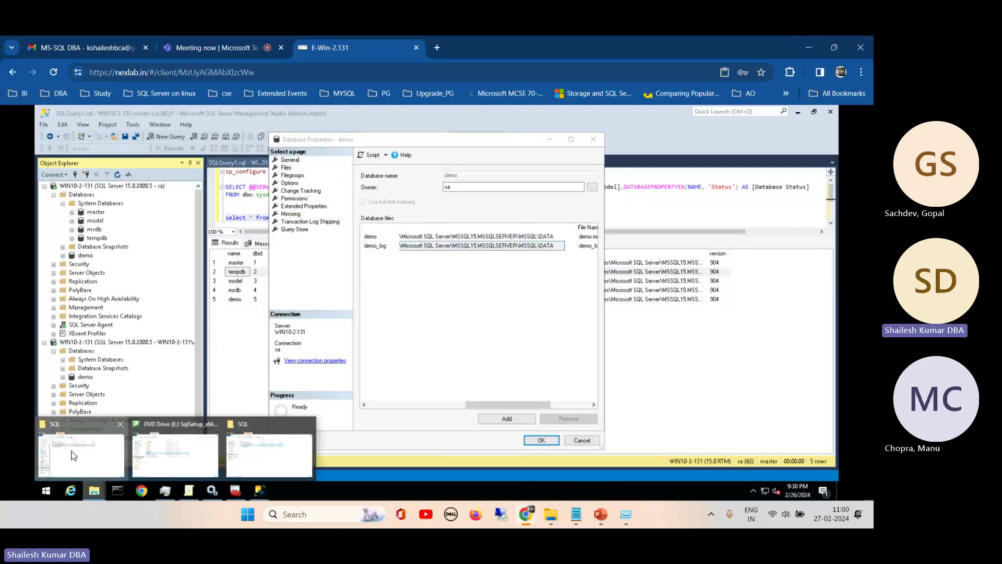
left_click(82, 448)
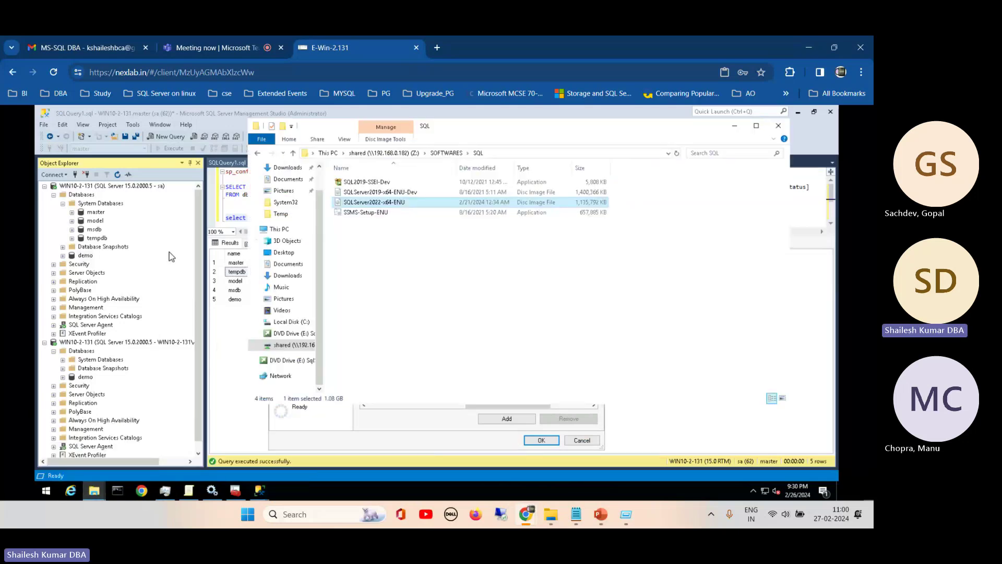
left_click(288, 322)
double_click(362, 193)
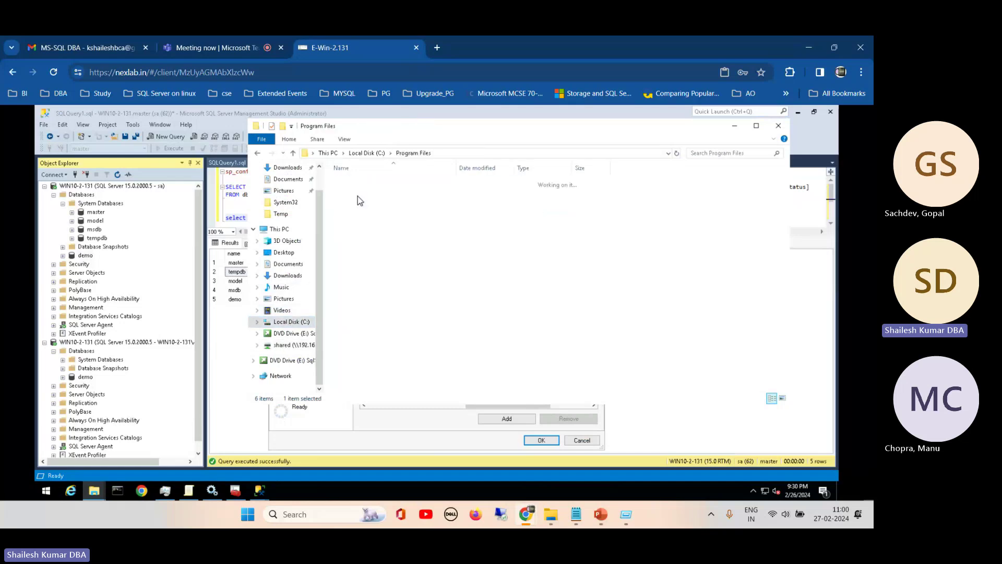
double_click(376, 252)
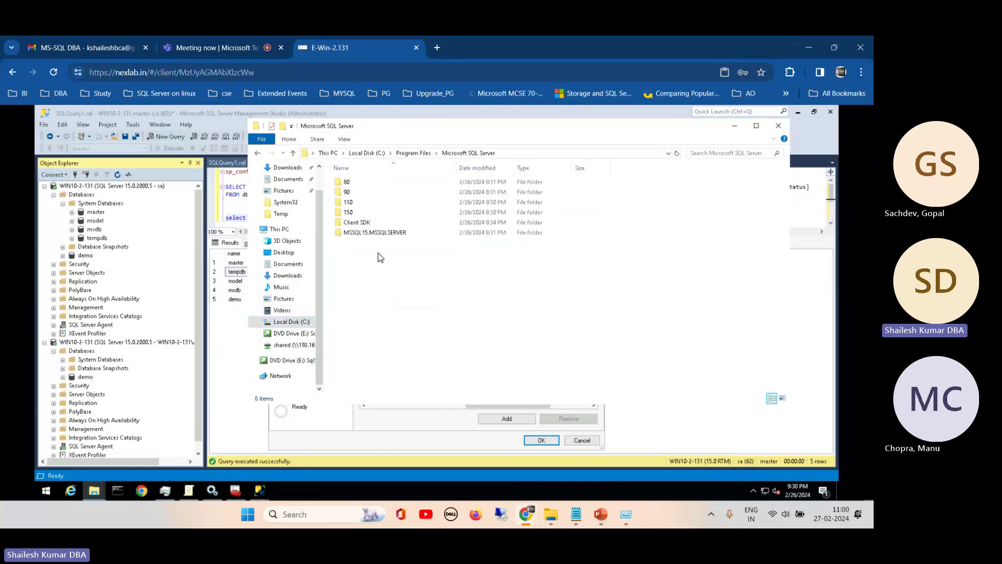
left_click(364, 235)
double_click(363, 235)
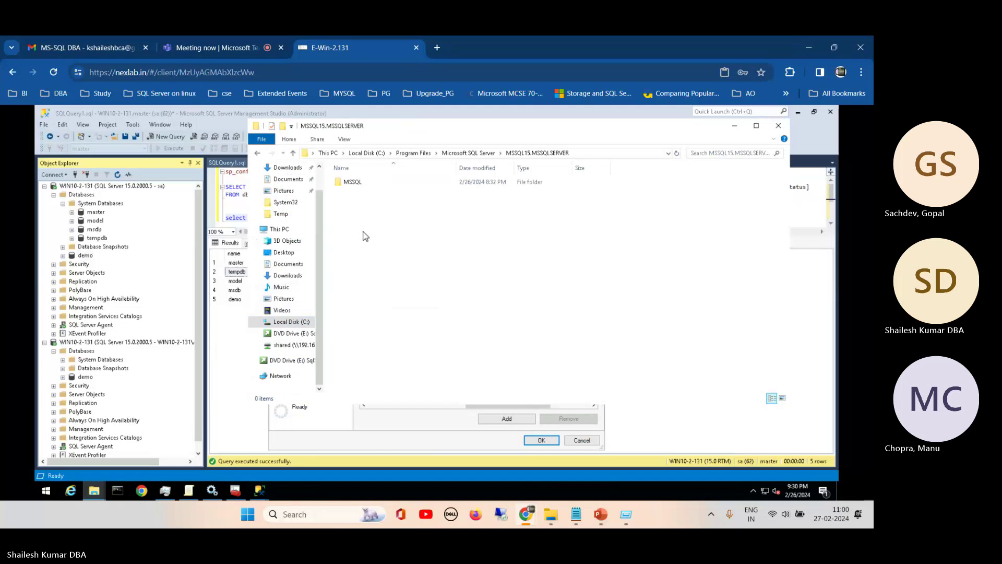
double_click(348, 183)
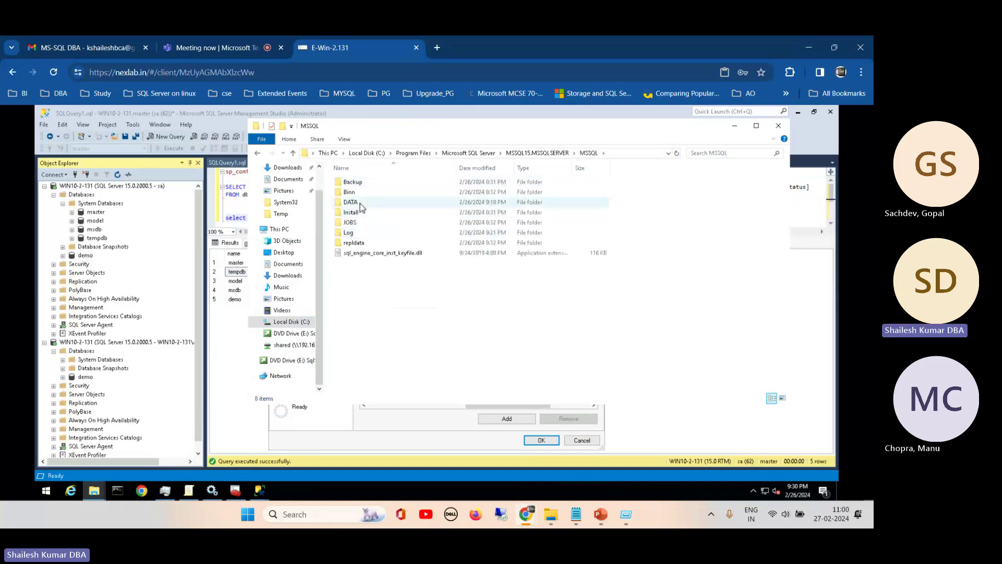
double_click(348, 234)
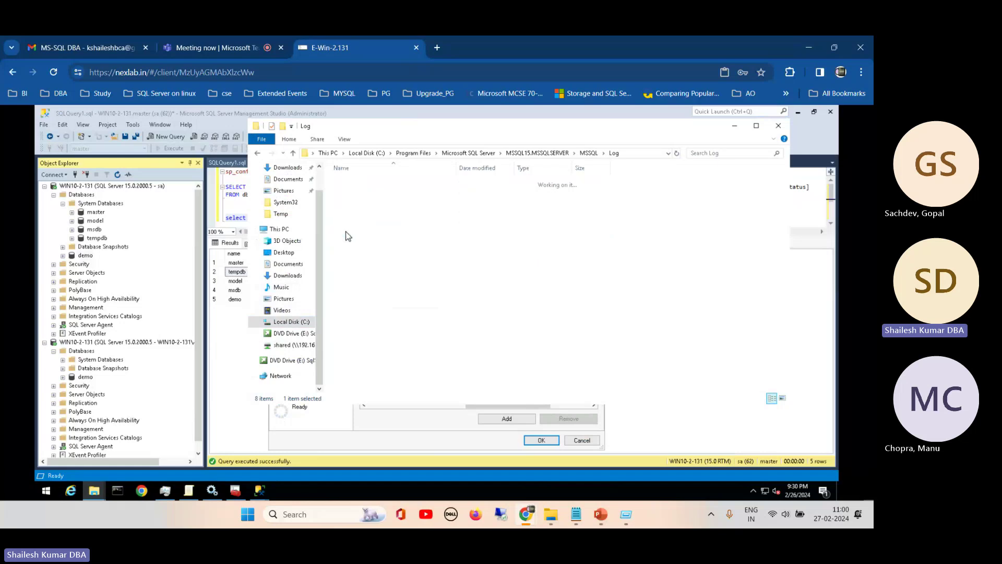
left_click(257, 153)
left_click(347, 204)
double_click(347, 203)
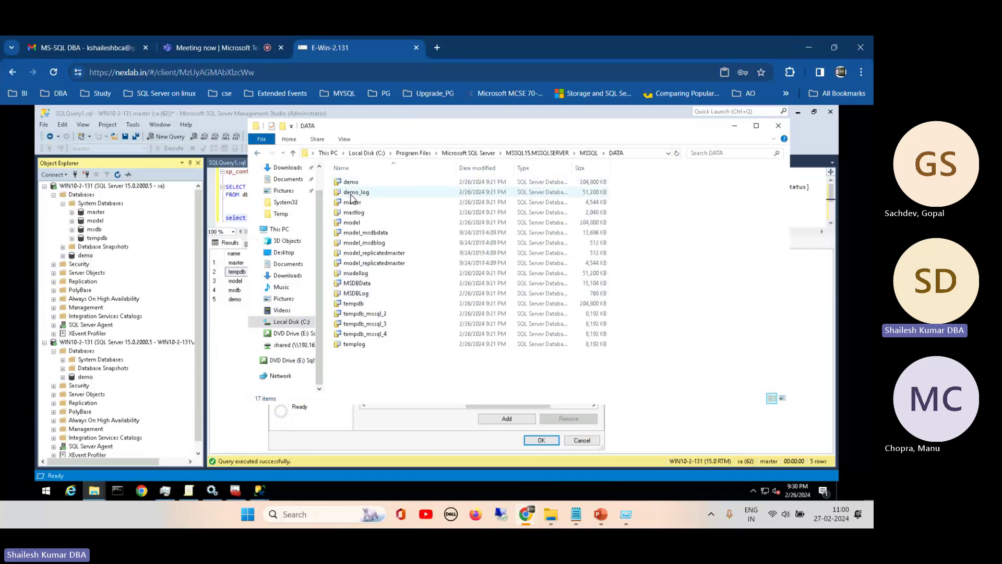
- View the file properties of demo_log and close them
right_click(350, 194)
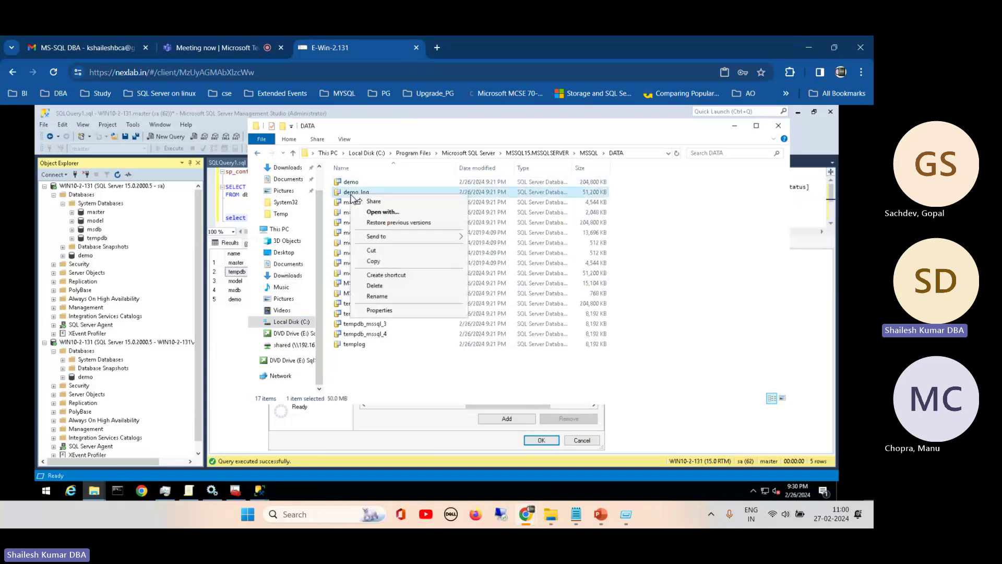
left_click(384, 310)
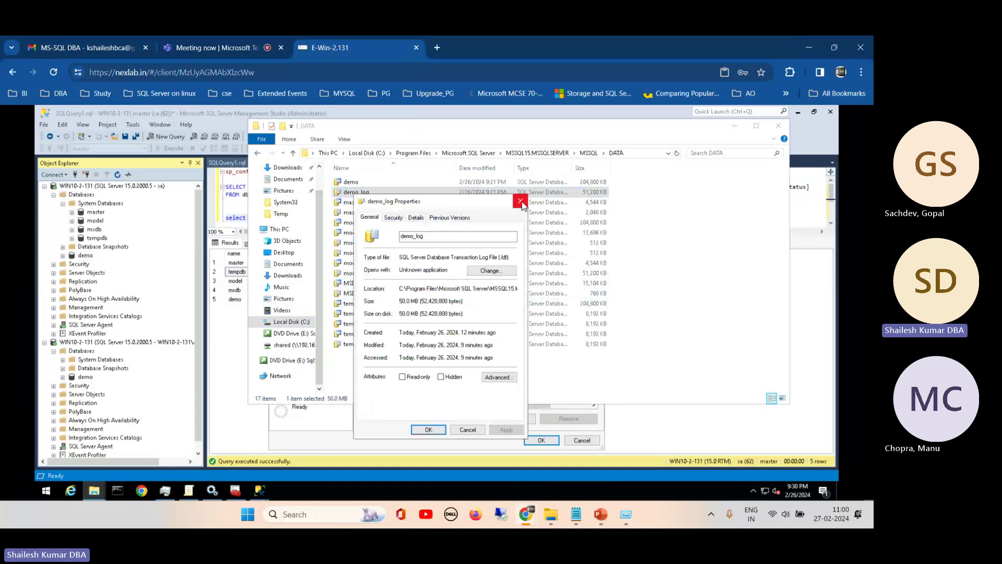
left_click(520, 201)
- Try to open demo_log in Notepad, making Notepad the default app for .ldf files, and dismiss the message
right_click(375, 192)
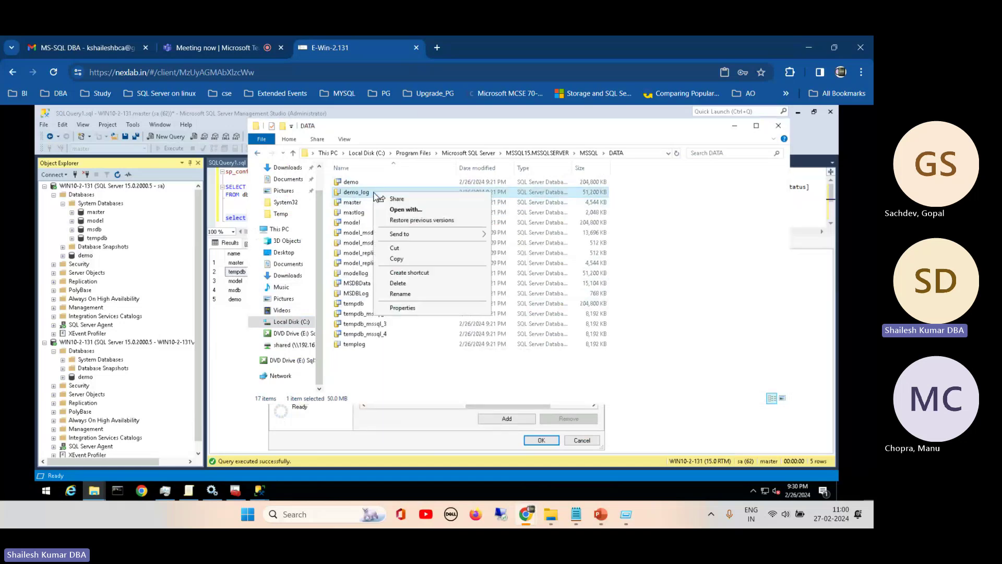
left_click(401, 211)
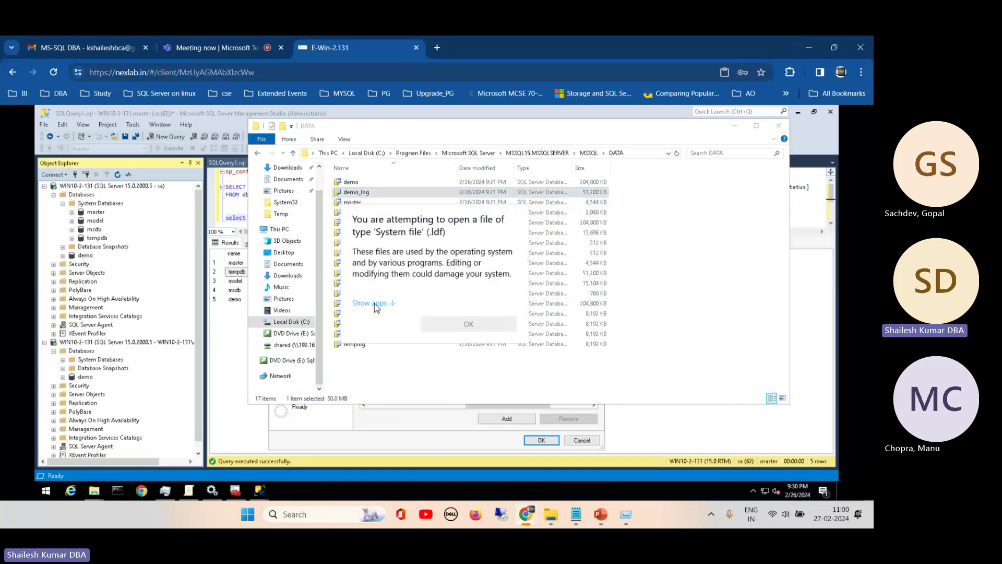
left_click(374, 304)
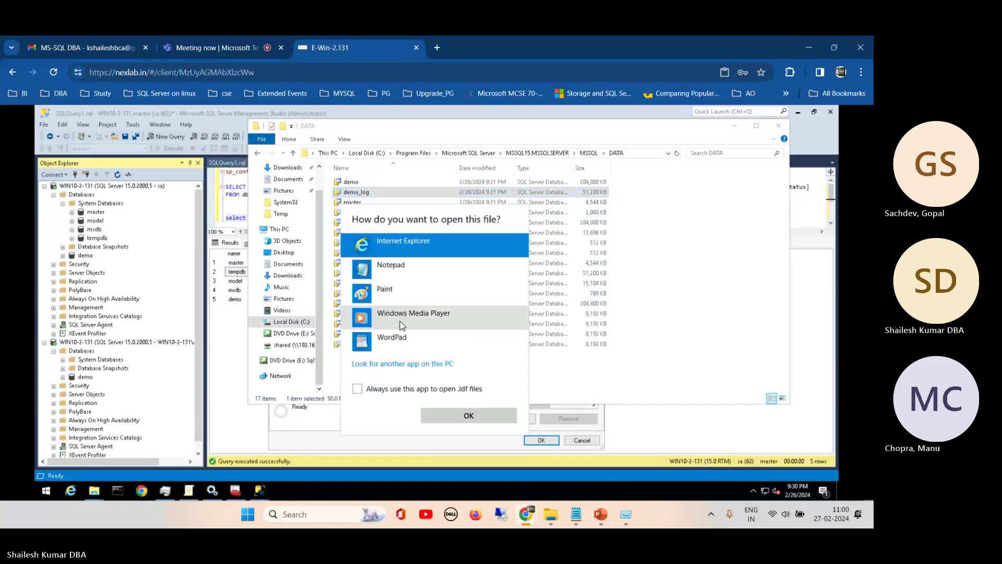
left_click(378, 272)
left_click(388, 386)
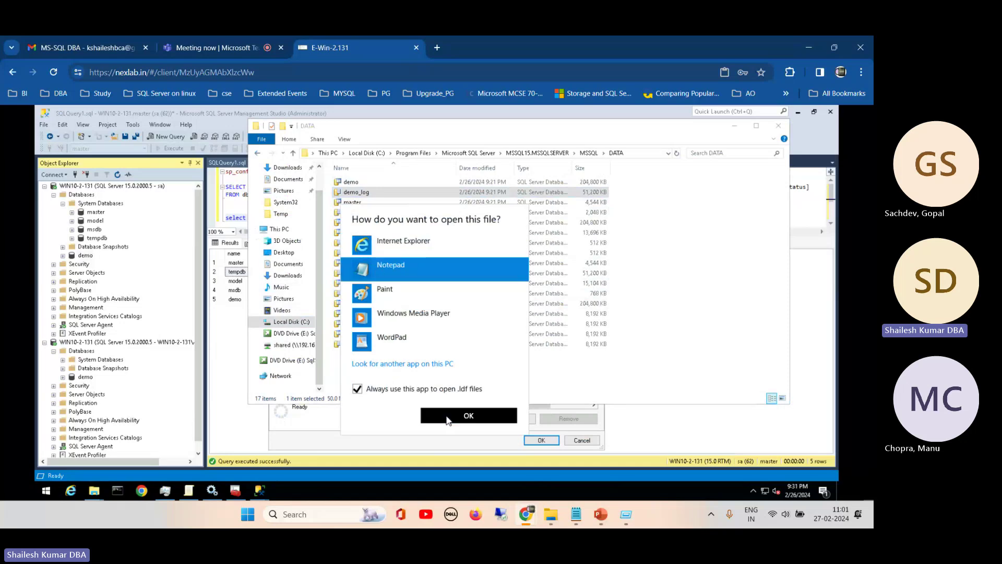
left_click(448, 417)
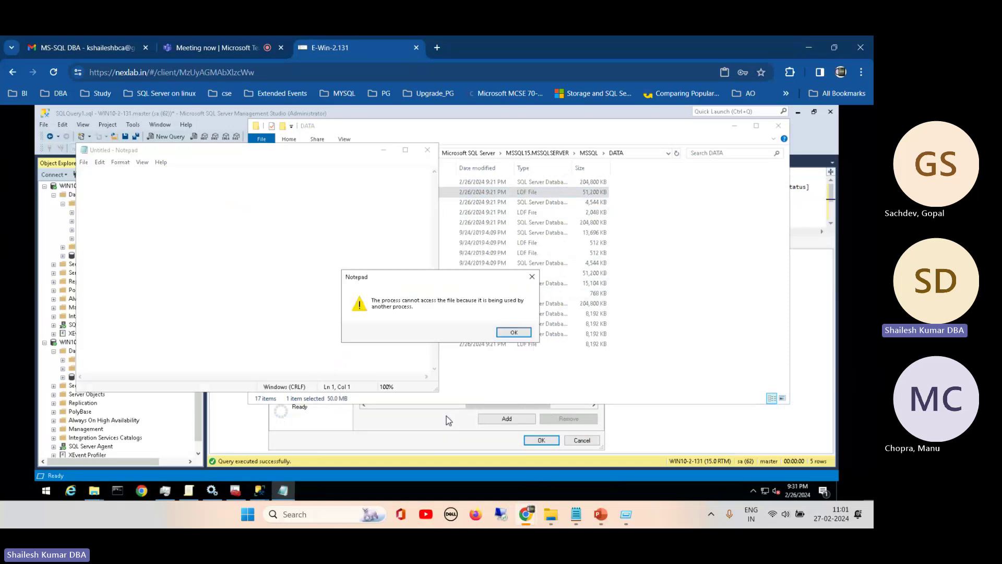
left_click(513, 332)
left_click(368, 193)
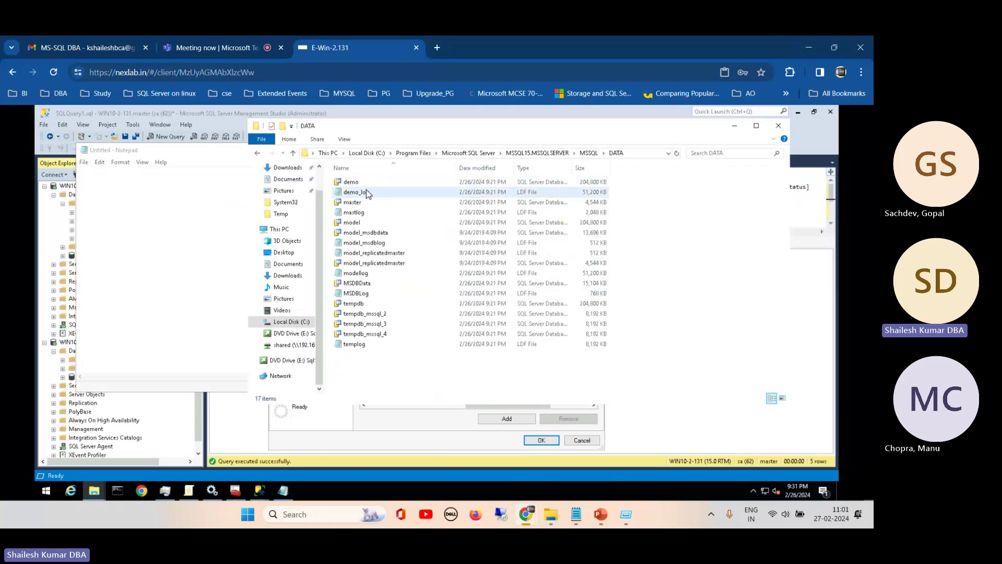
- Return to the MSSQL folder and inspect the DATA folder's sharing settings and security permissions for Administrators and SYSTEM, closing its properties without changes
left_click(257, 153)
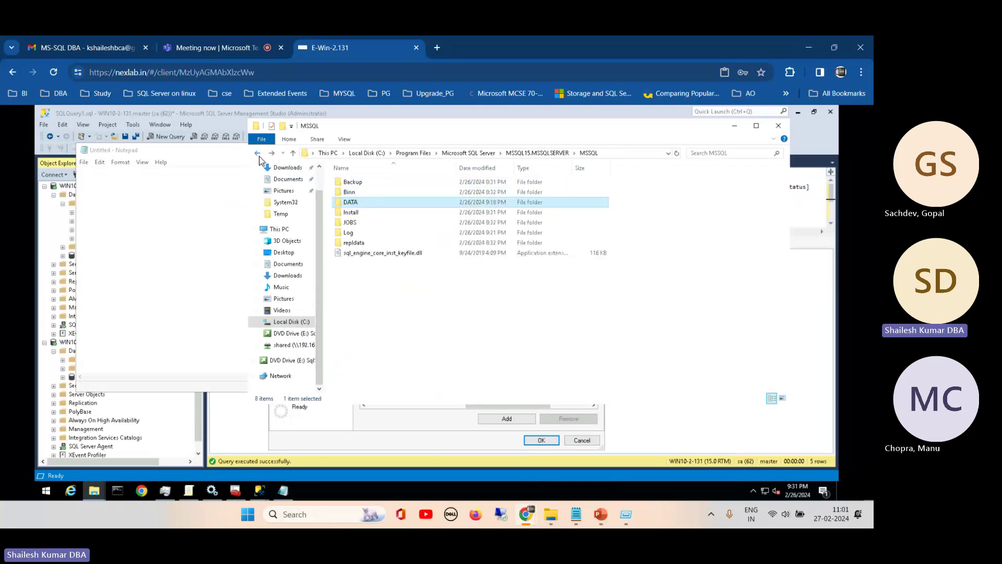
right_click(342, 203)
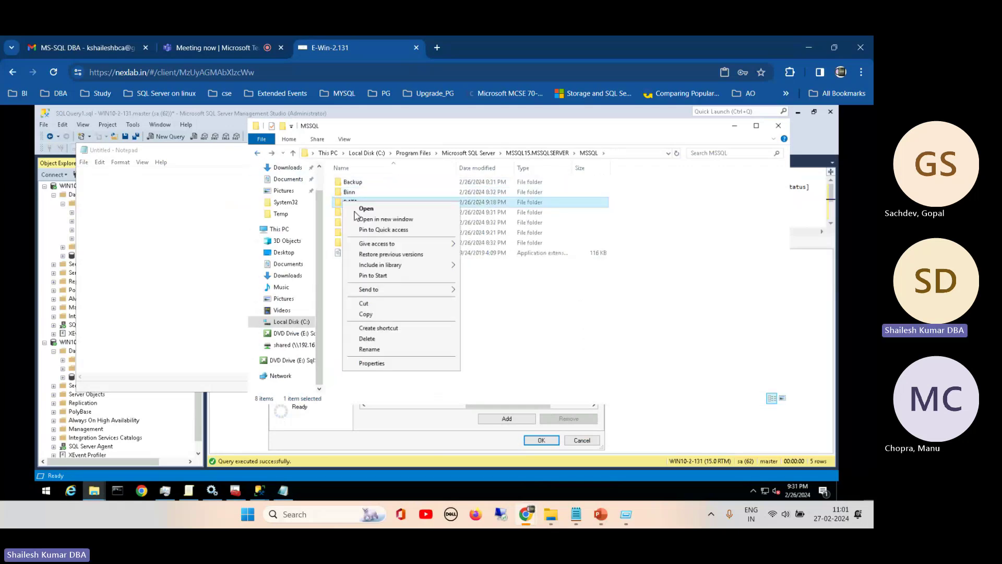
left_click(371, 363)
left_click(385, 225)
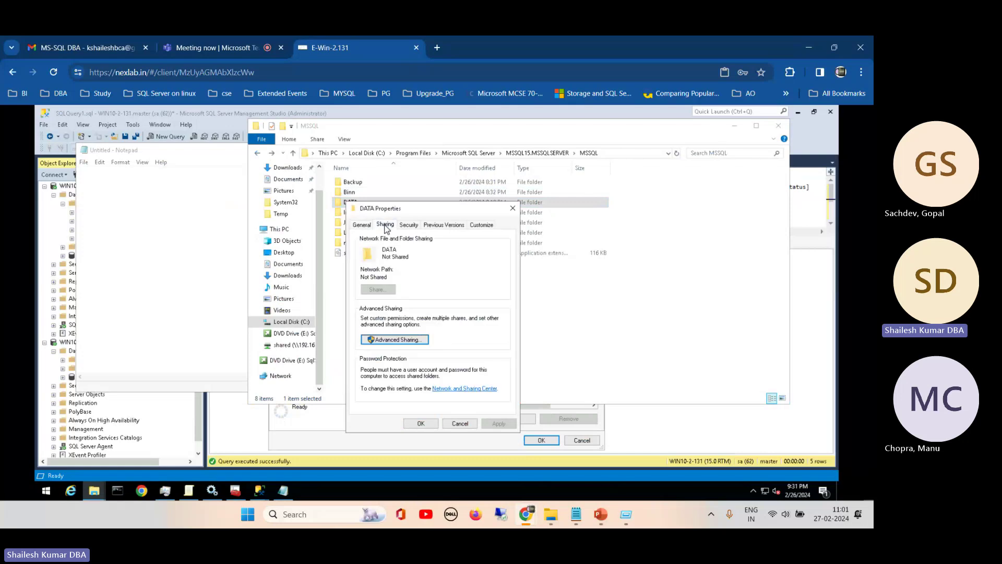
left_click(408, 225)
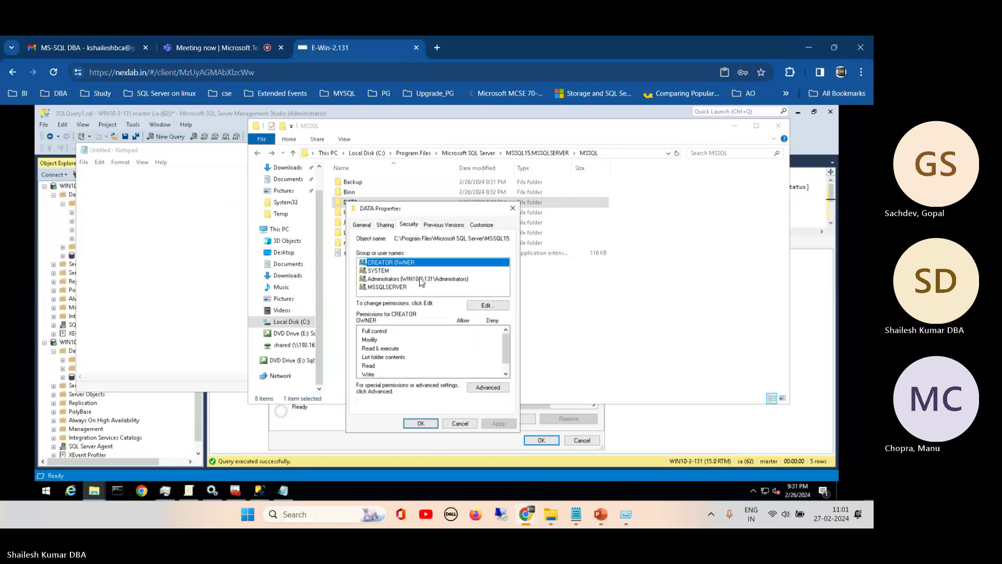
left_click(386, 280)
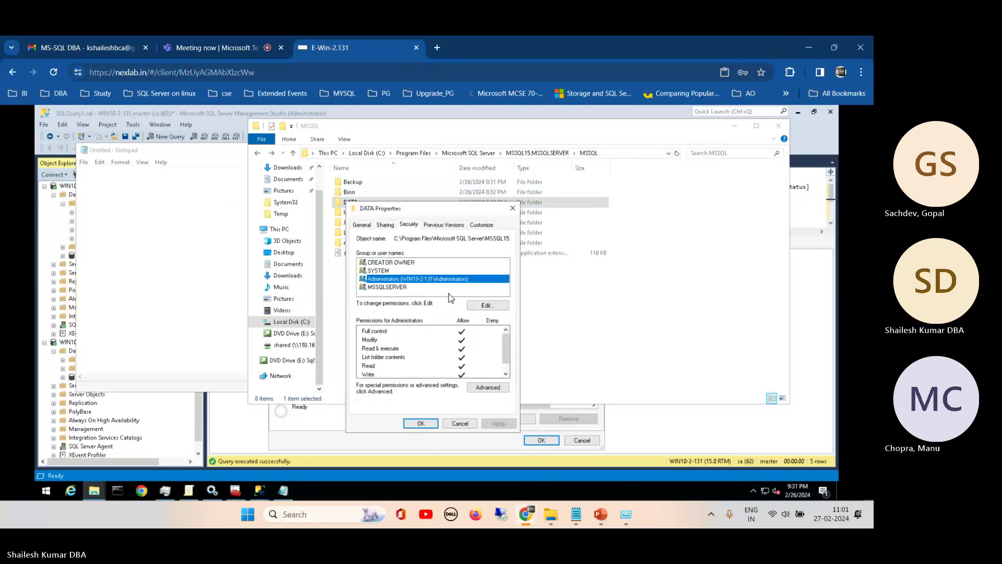
left_click(378, 271)
left_click(460, 423)
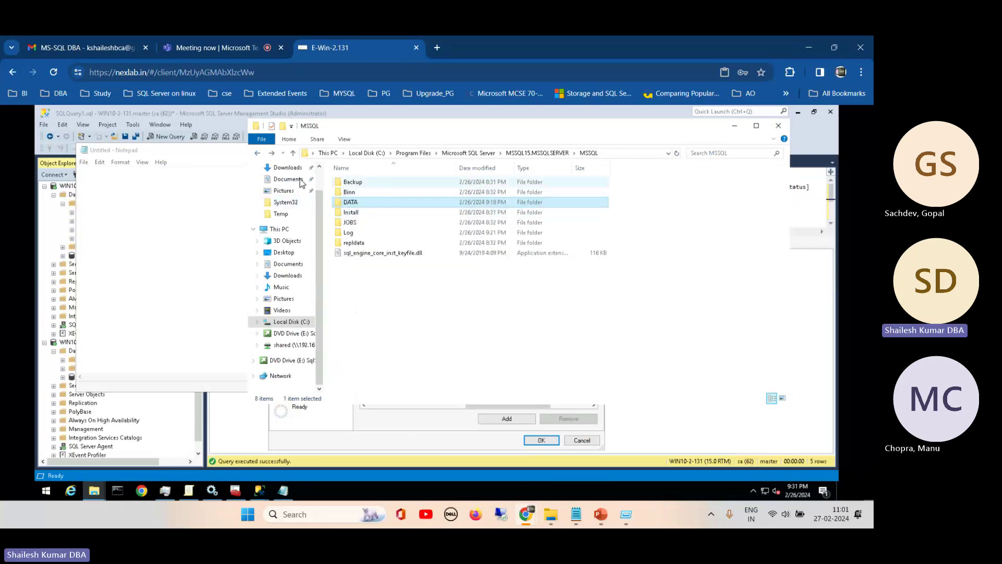
- Close the empty Notepad window and dismiss the demo database's properties in SQL Server Management Studio without saving changes
left_click(204, 152)
left_click(428, 150)
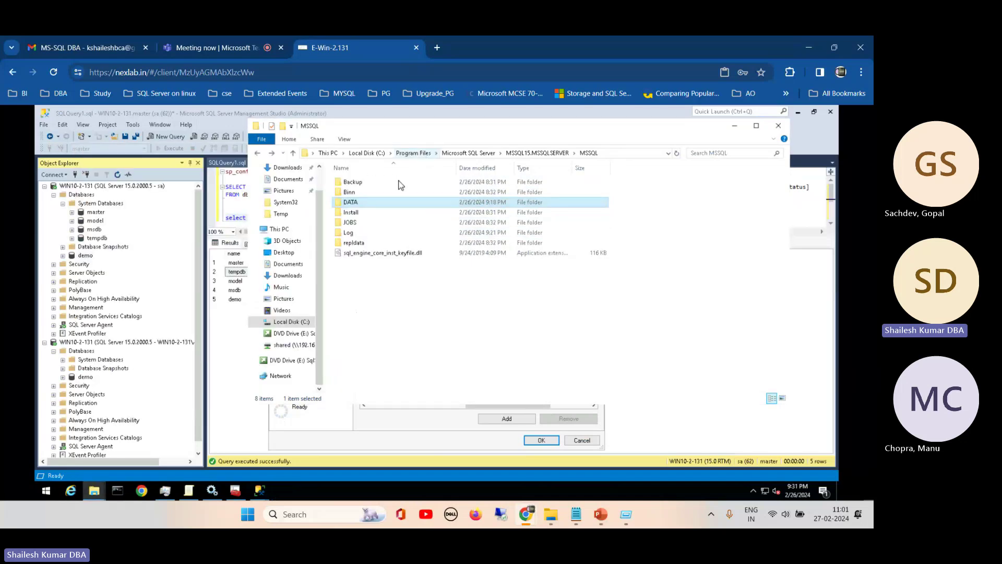
left_click(441, 444)
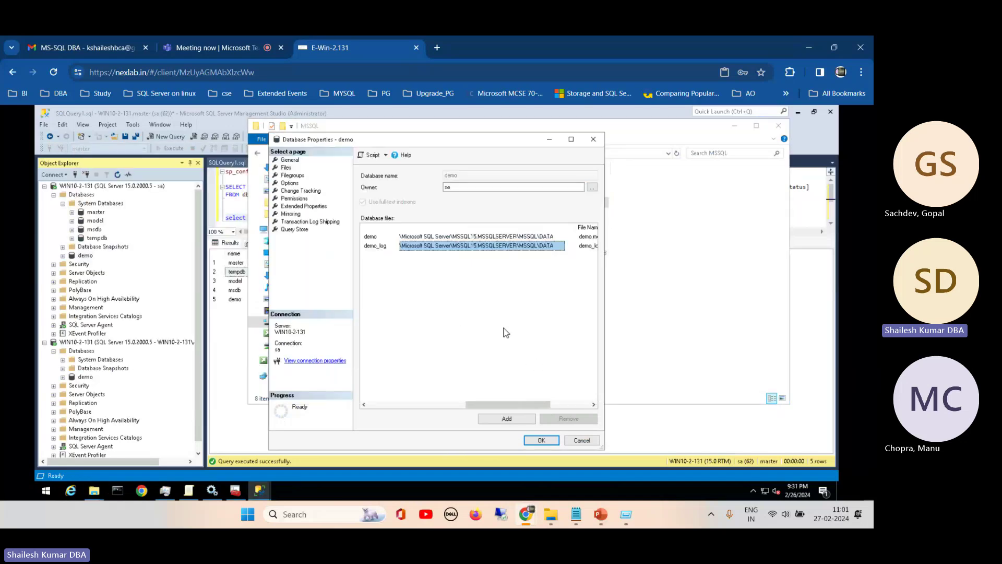
left_click(585, 440)
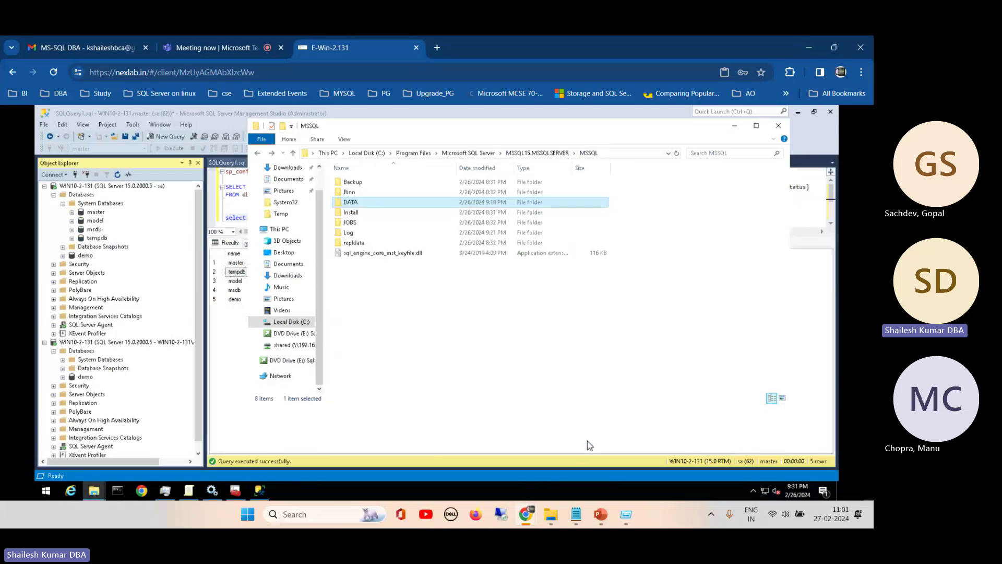
- Expand the demo database under the sa connection in Object Explorer, and select that connection's server node
left_click(83, 257)
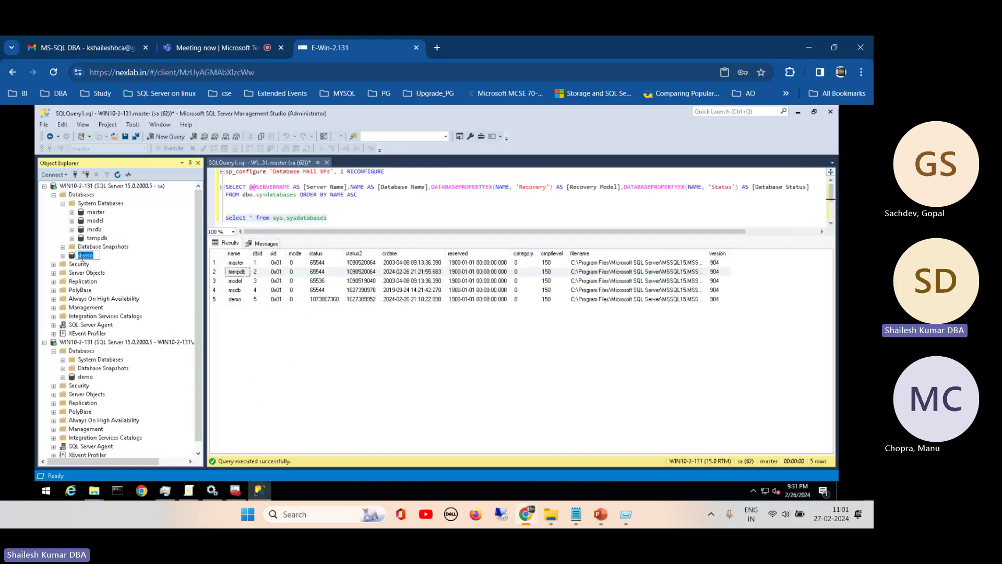
left_click(63, 256)
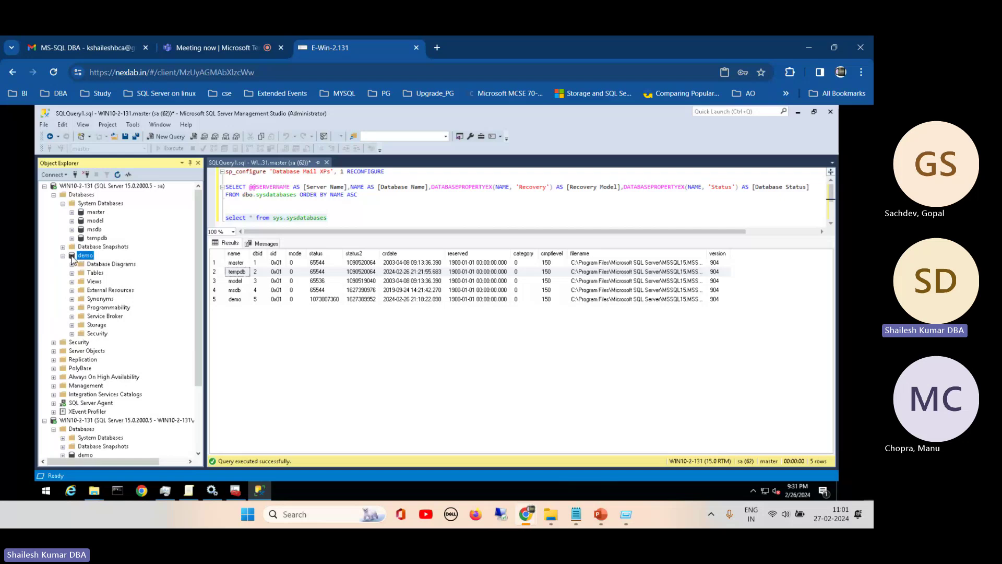
left_click(89, 213)
left_click(93, 187)
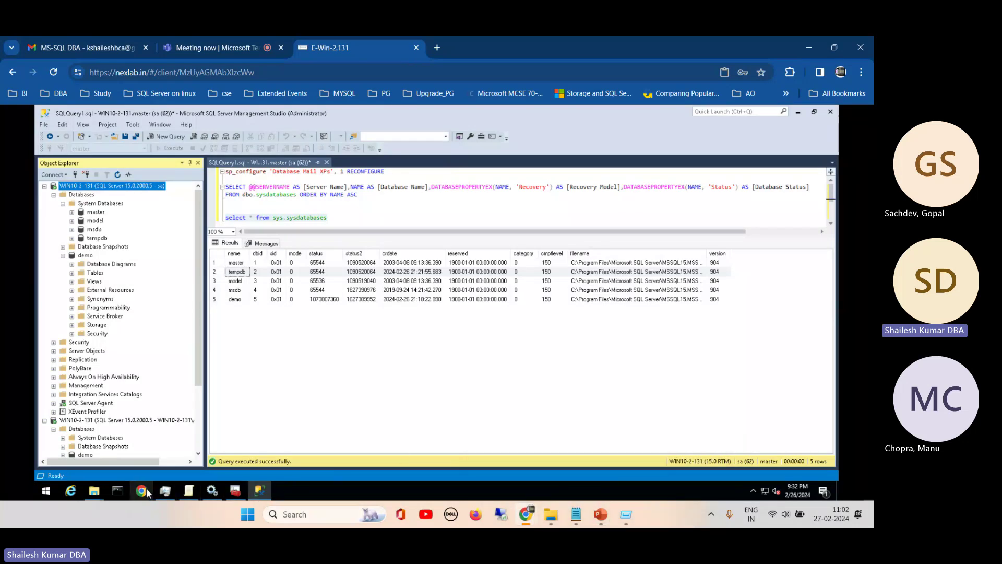
- Switch to the File Explorer window showing the MSSQL folder and open its DATA folder
mouse_move(94, 490)
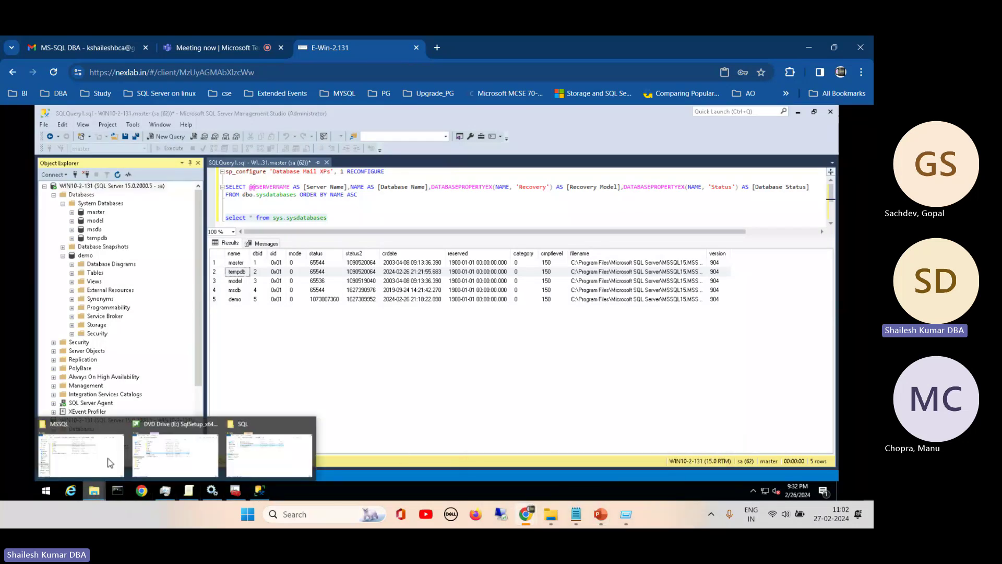
left_click(252, 448)
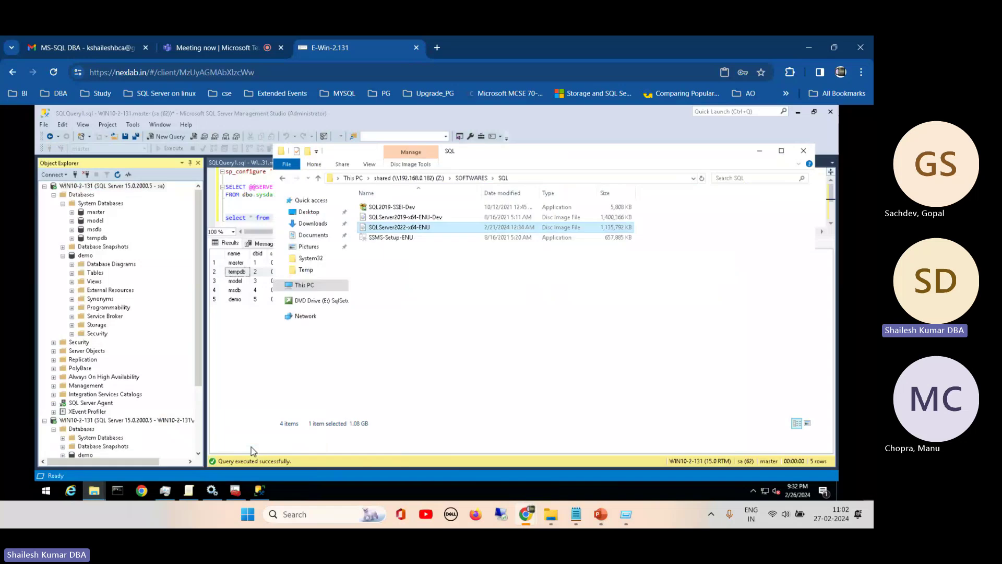
mouse_move(95, 490)
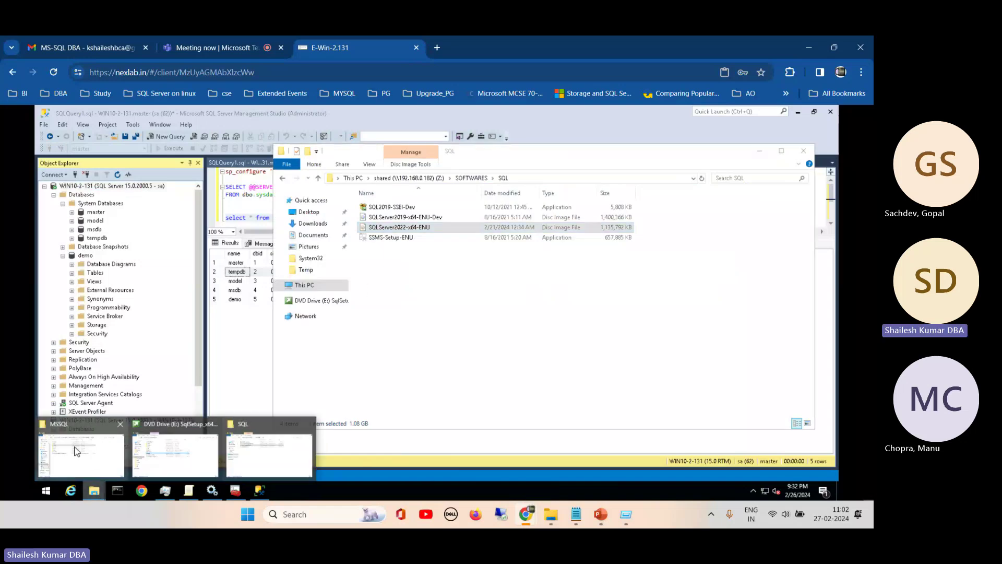
left_click(77, 450)
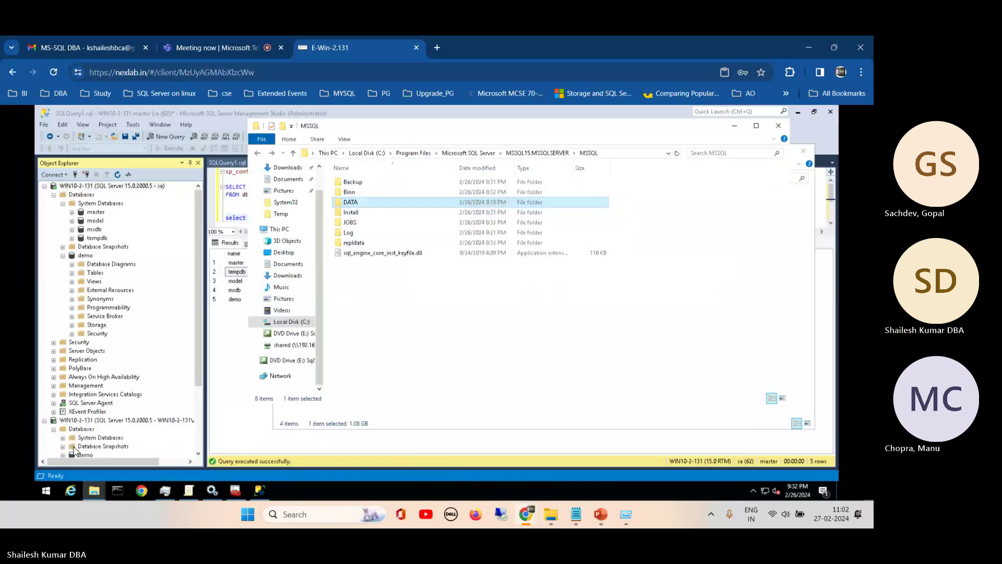
double_click(352, 204)
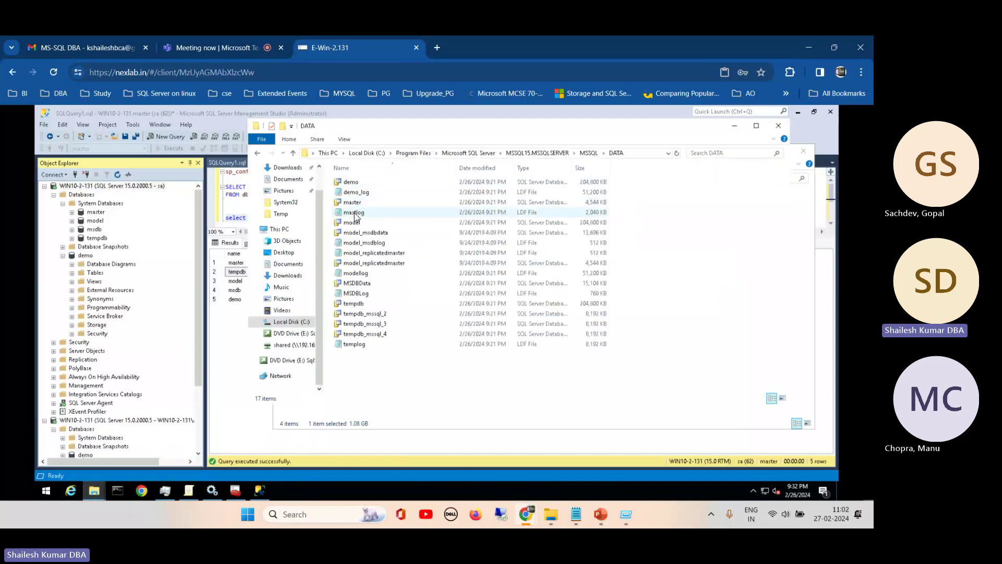
- Try to move the demo primary data file from the DATA folder to the root of Local Disk (C:)
right_click(350, 186)
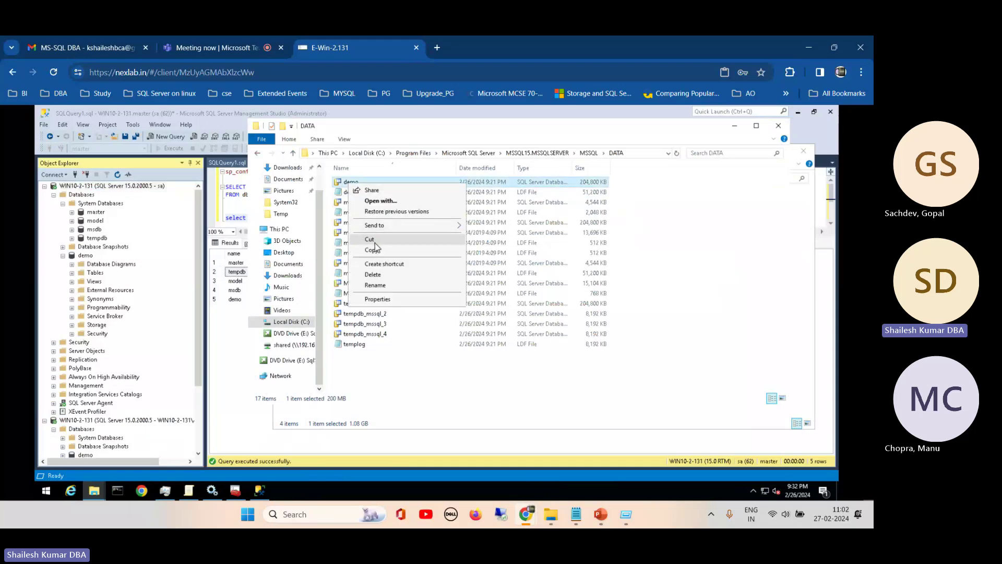
left_click(374, 241)
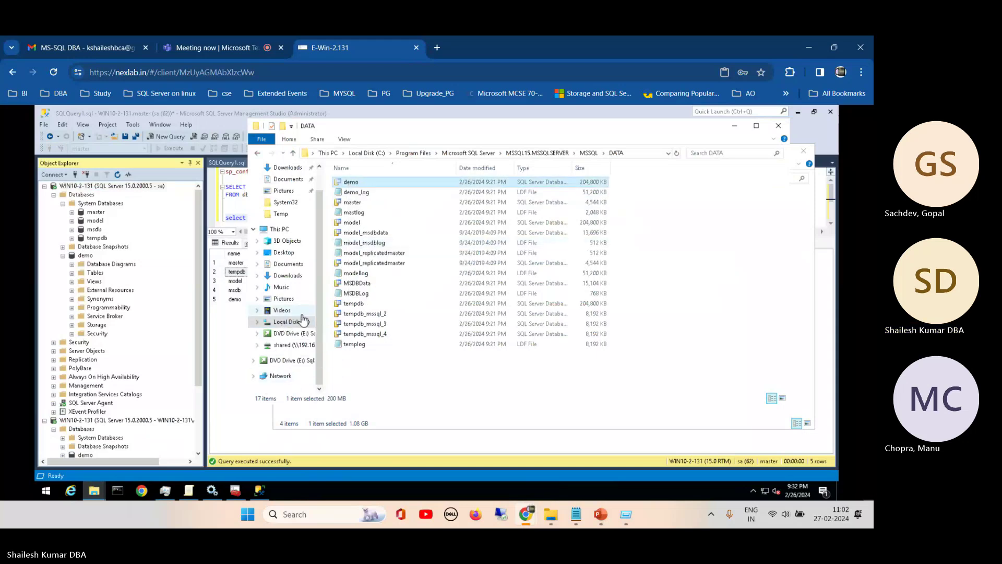
left_click(365, 154)
right_click(416, 296)
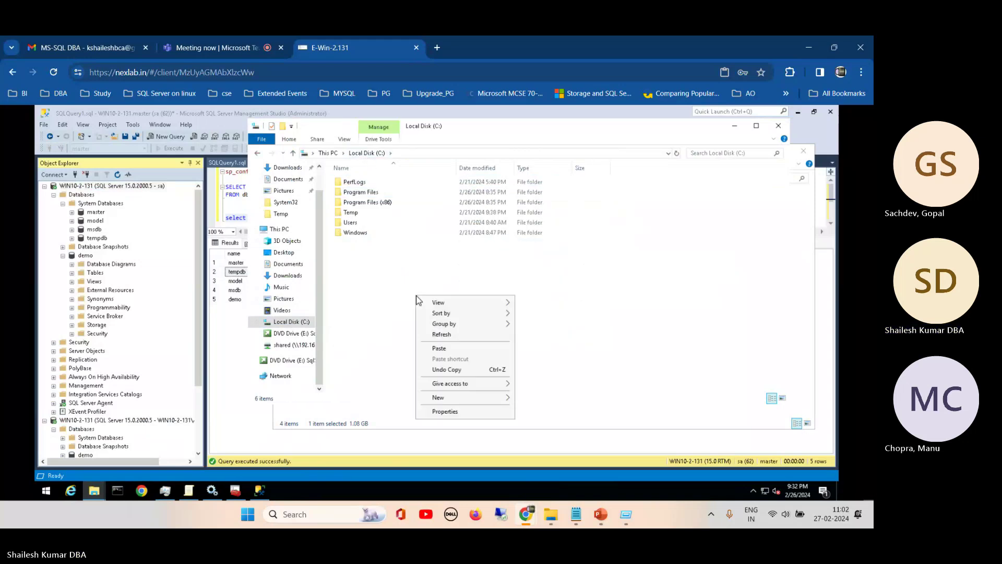
left_click(439, 349)
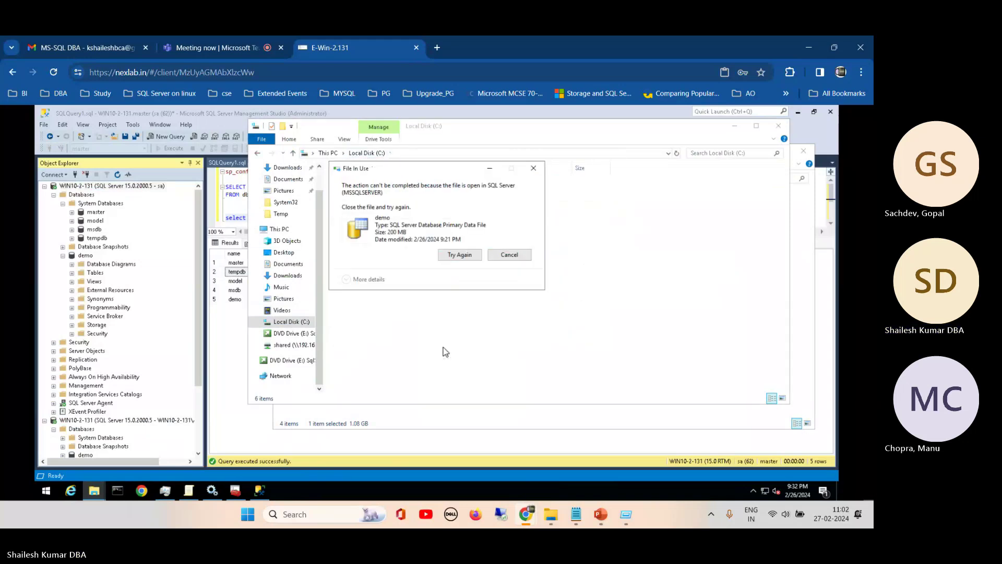